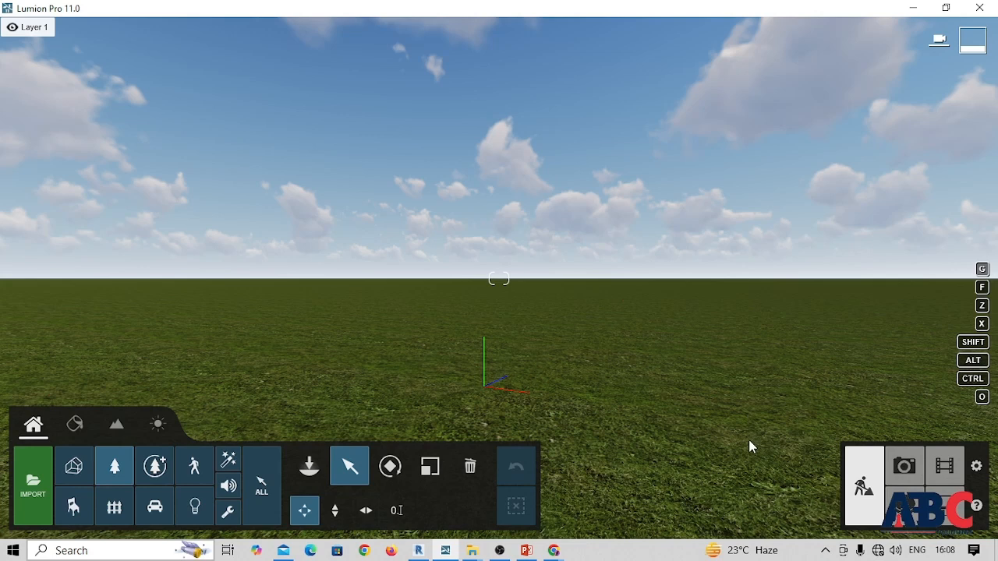
Step: Find the oak models in the Nature library and choose Bur Oak-L RT for placement
{"action": "left_click", "coordinate": [308, 466]}
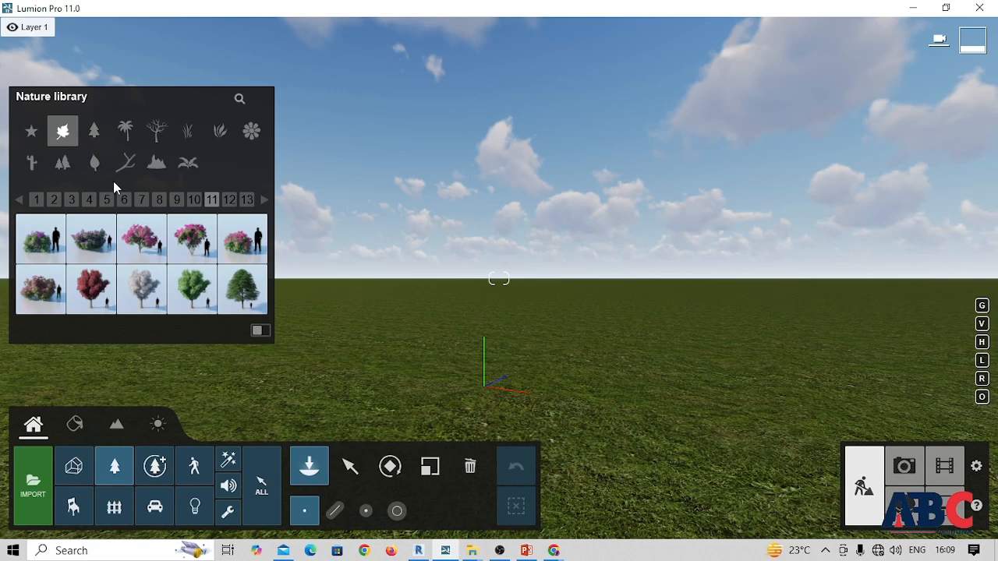
{"action": "left_click", "coordinate": [238, 102]}
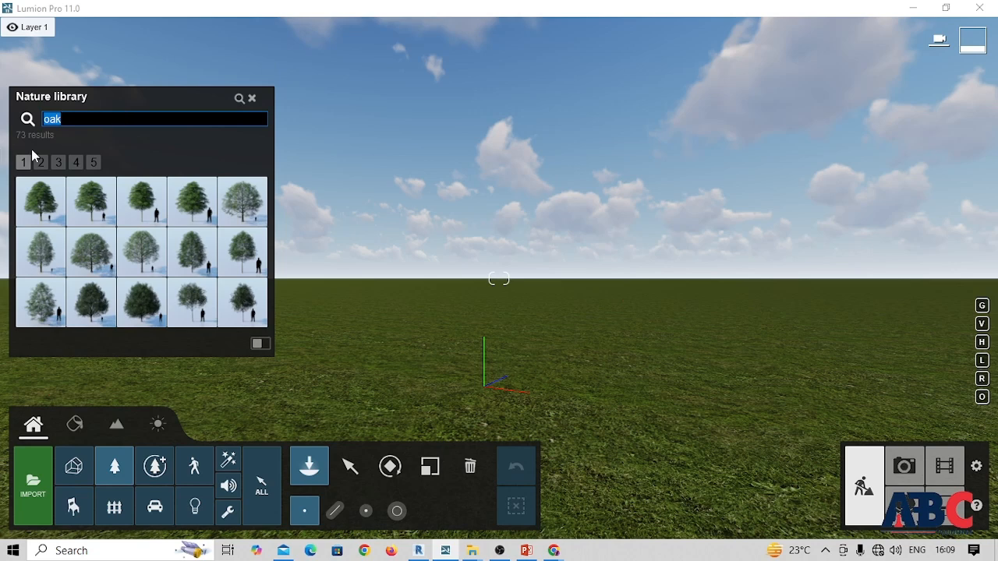
{"action": "mouse_move", "coordinate": [45, 202]}
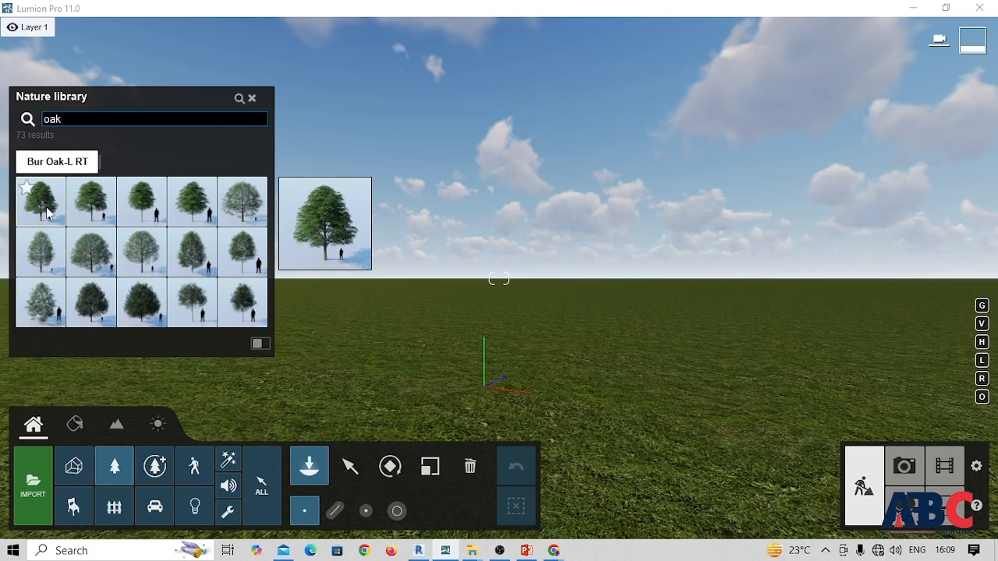
{"action": "left_click", "coordinate": [47, 212]}
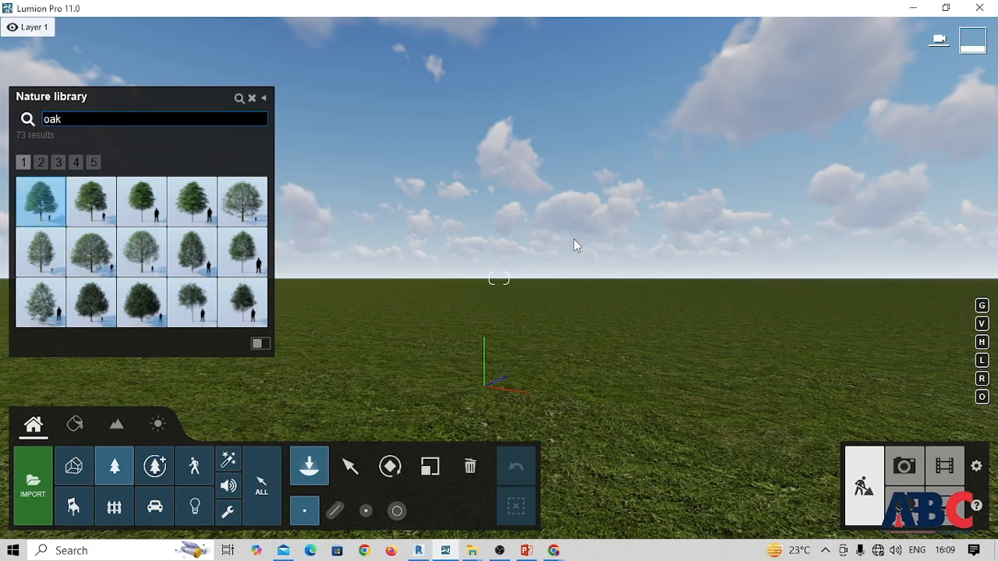
Step: Place several Bur Oak-L RT trees close together on the grass near the scene origin
{"action": "left_click", "coordinate": [516, 282]}
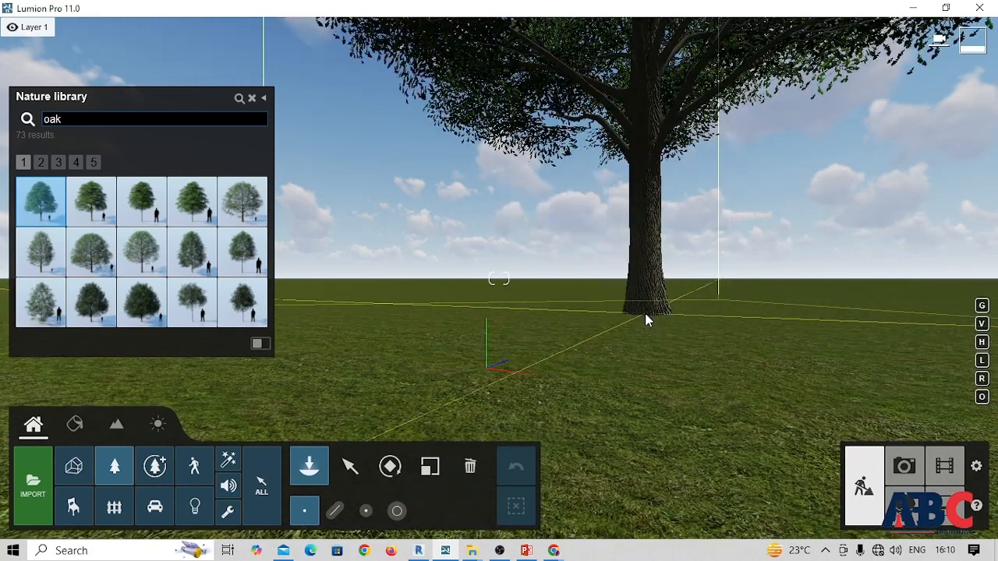
{"action": "left_click", "coordinate": [646, 318]}
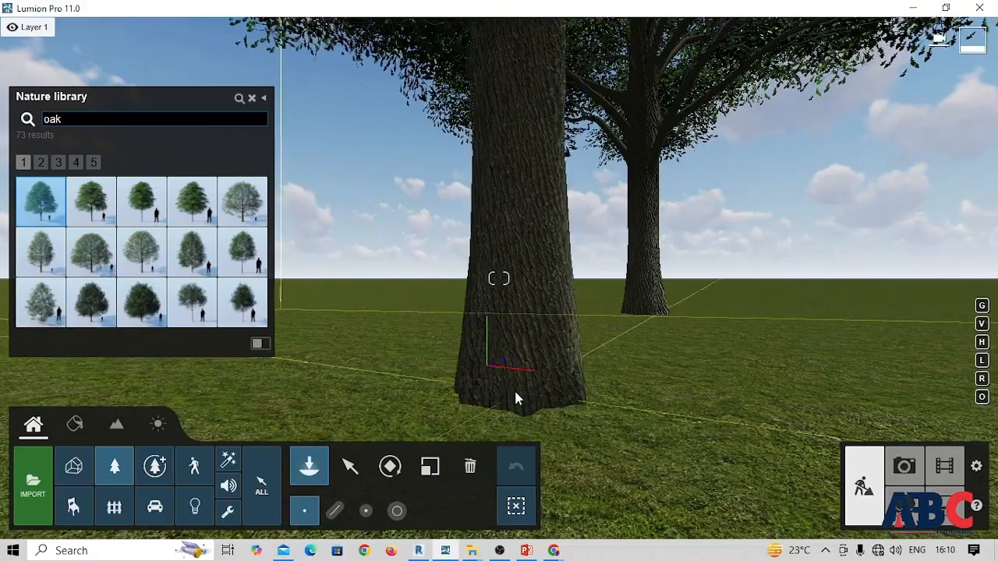
{"action": "left_click", "coordinate": [444, 338]}
{"action": "left_click", "coordinate": [706, 351]}
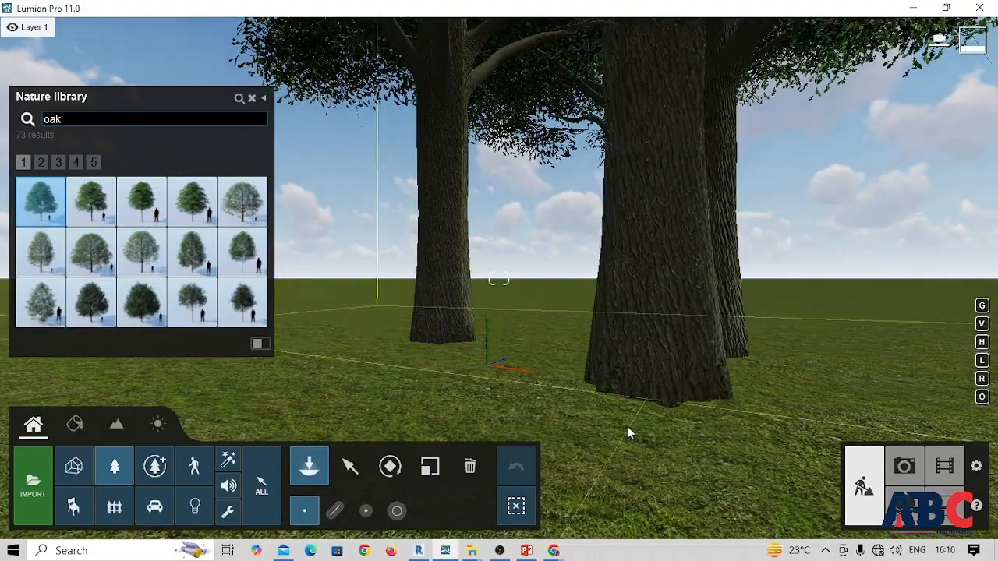
{"action": "key", "text": "s"}
{"action": "key", "text": "s"}
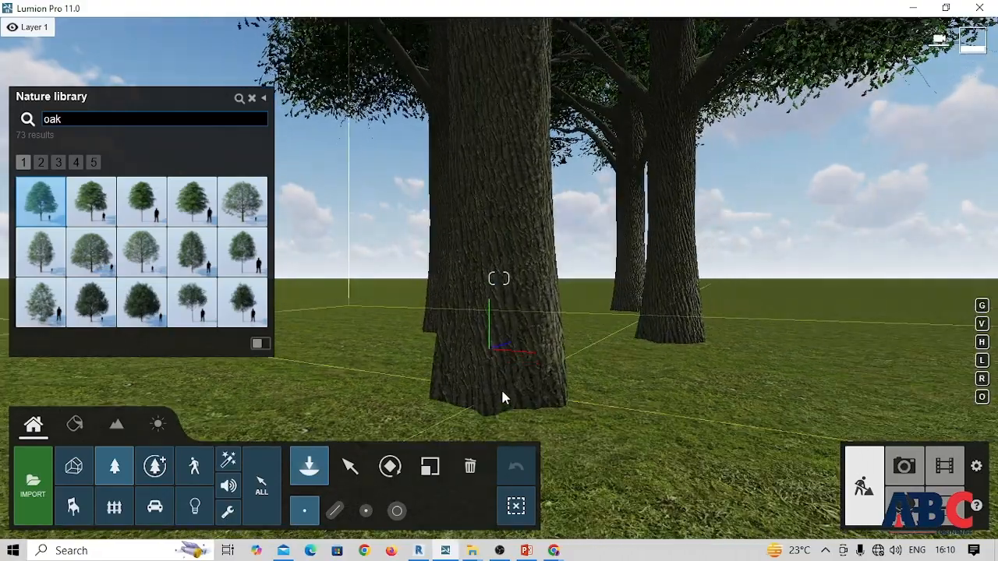
{"action": "left_click", "coordinate": [548, 369]}
{"action": "right_click_drag", "start_coordinate": [548, 369], "coordinate": [577, 369]}
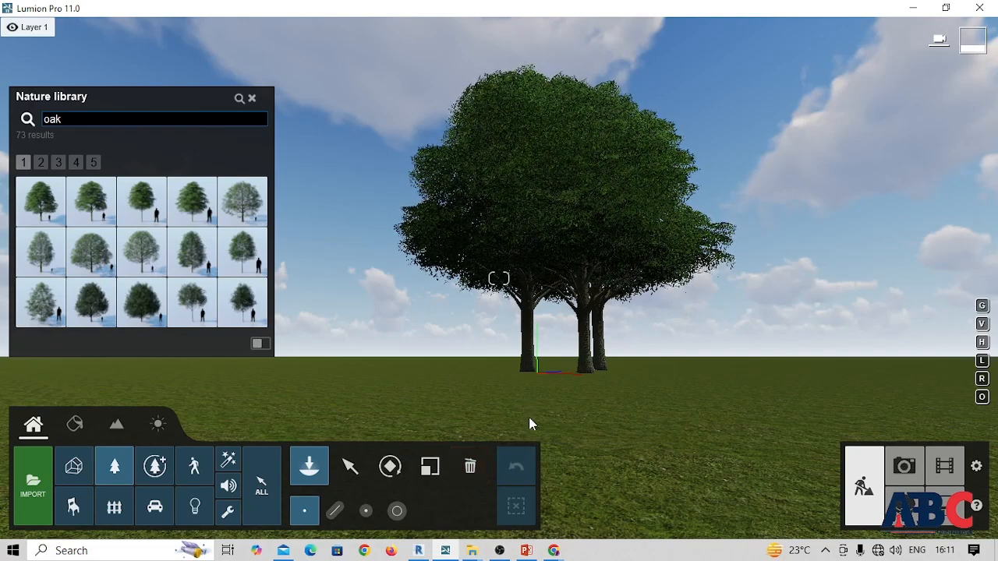
Step: Rotate the rightmost oak of the group so its trunk leans steeply to the right
{"action": "left_click", "coordinate": [349, 467]}
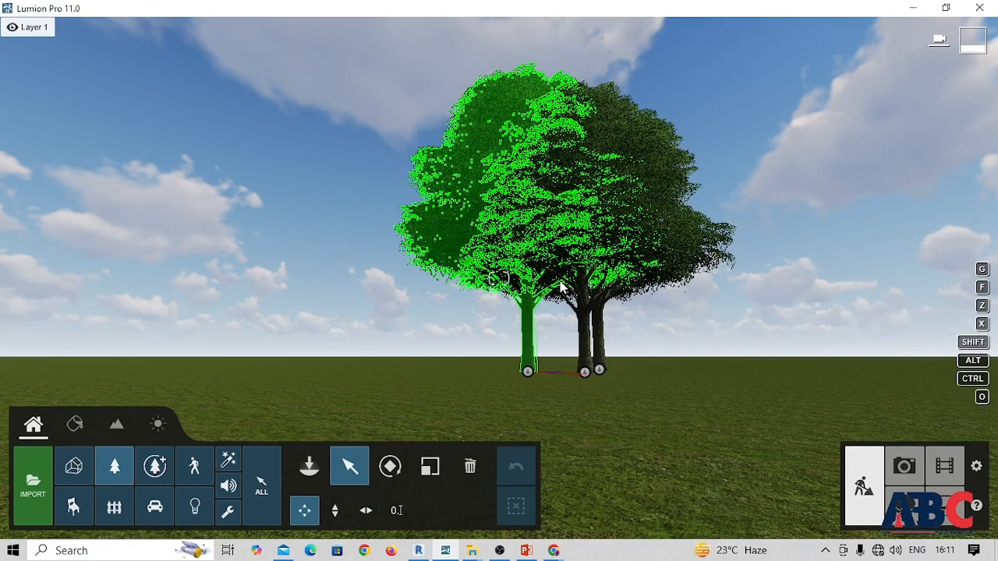
{"action": "left_click", "coordinate": [576, 261]}
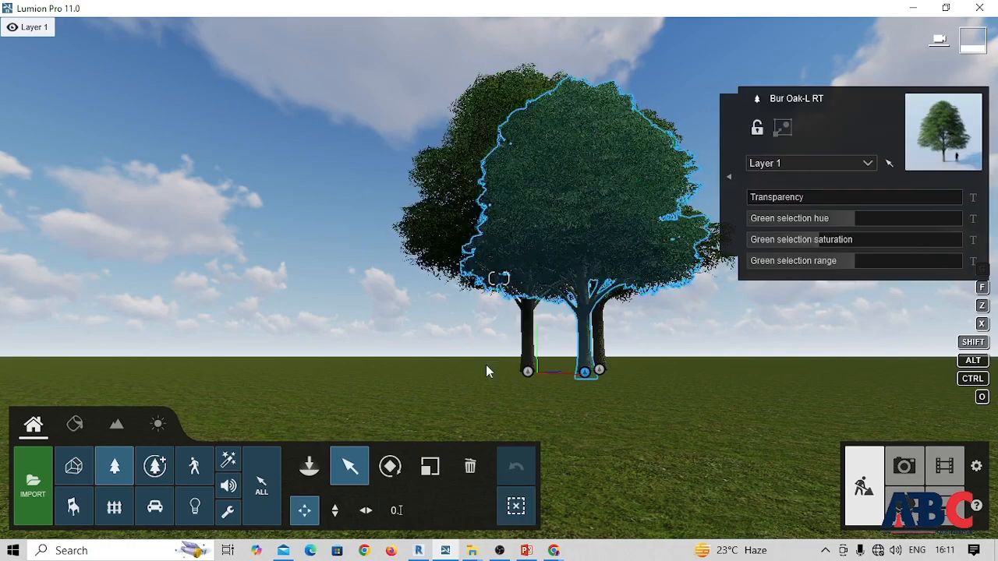
{"action": "left_click", "coordinate": [390, 466]}
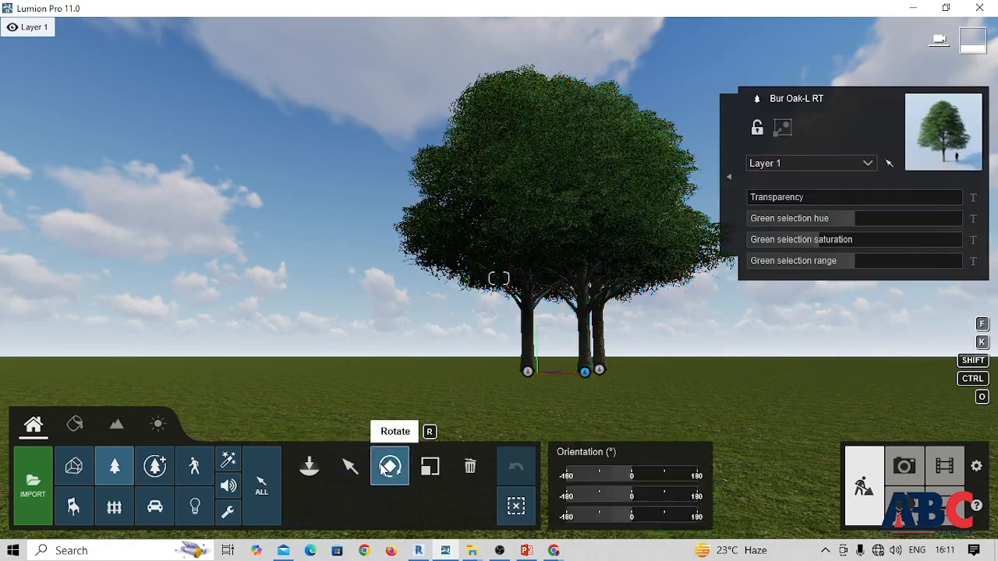
{"action": "left_click", "coordinate": [598, 373]}
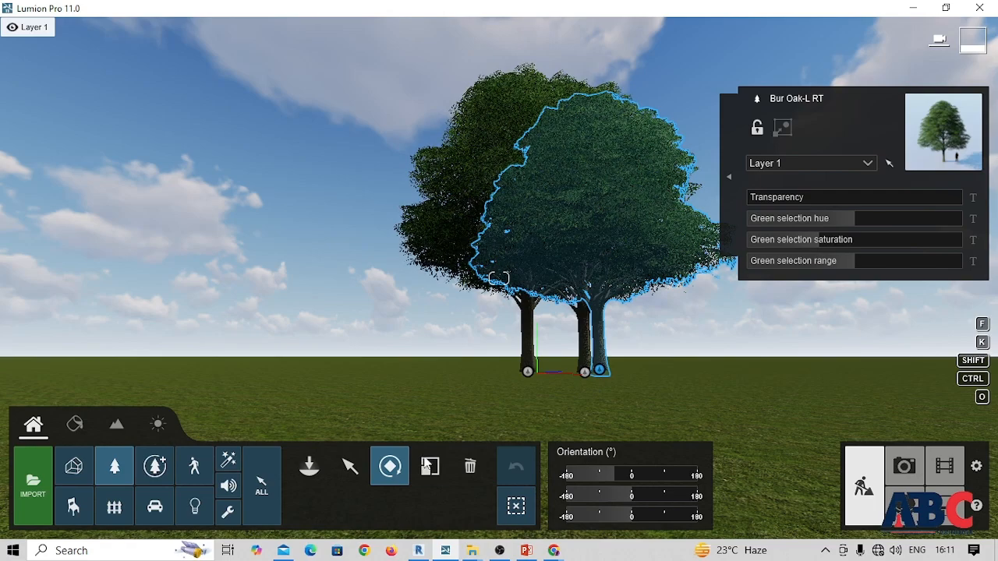
{"action": "left_click_drag", "start_coordinate": [600, 467], "coordinate": [652, 503]}
Step: Move the leftmost upright oak along the ground, well to the left of the other oaks
{"action": "left_click", "coordinate": [361, 471]}
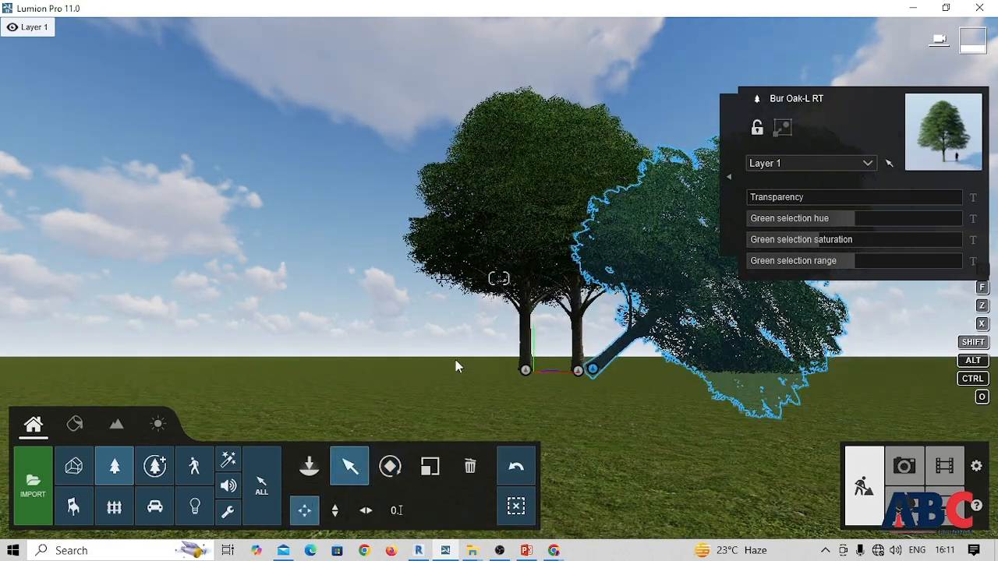
{"action": "scroll", "coordinate": [387, 396], "scroll_direction": "down", "scroll_amount": 1}
{"action": "scroll", "coordinate": [405, 352], "scroll_direction": "down", "scroll_amount": 1}
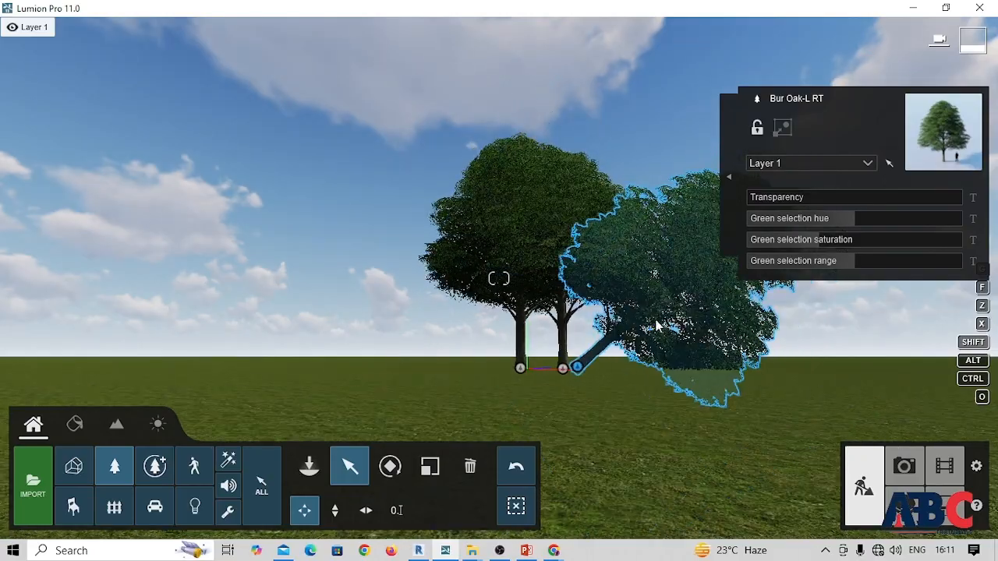
{"action": "scroll", "coordinate": [468, 312], "scroll_direction": "up", "scroll_amount": 2}
{"action": "left_click", "coordinate": [505, 298]}
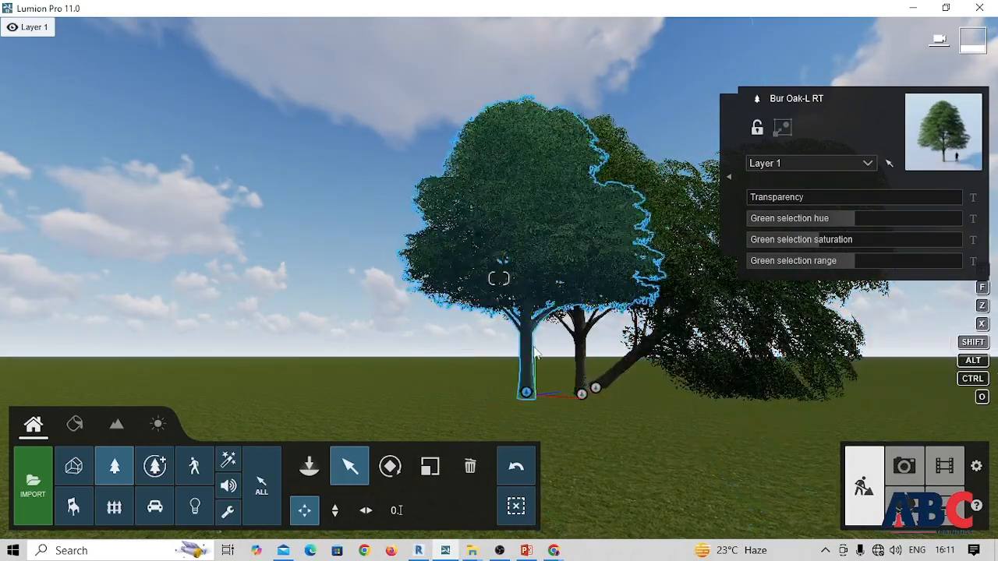
{"action": "scroll", "coordinate": [550, 375], "scroll_direction": "down", "scroll_amount": 2}
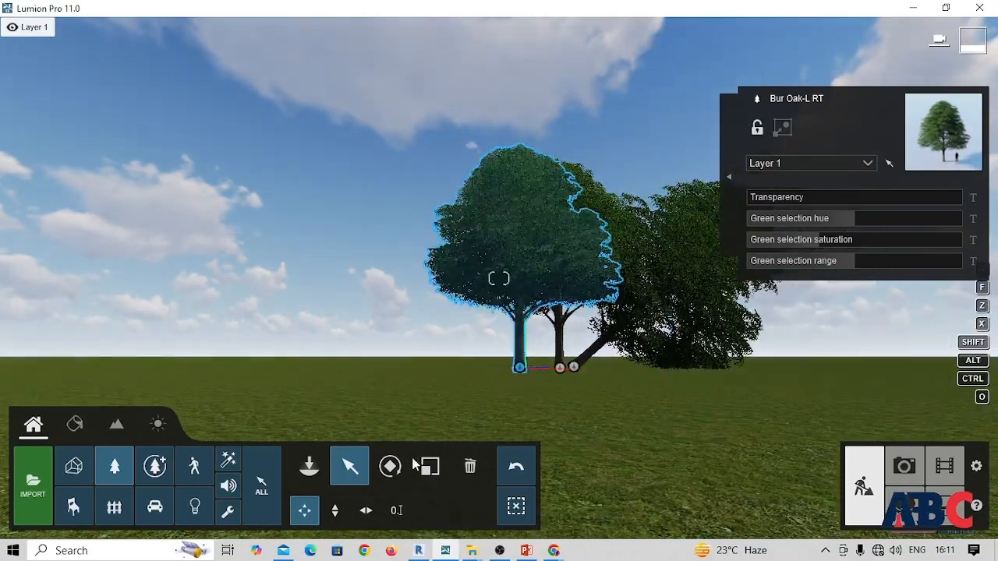
{"action": "left_click", "coordinate": [307, 513]}
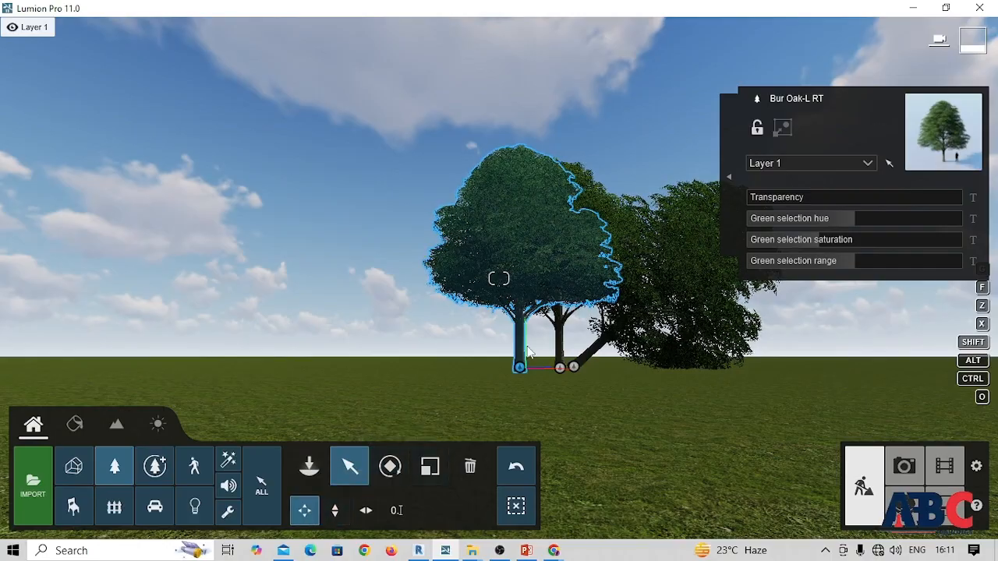
{"action": "left_click_drag", "start_coordinate": [520, 373], "coordinate": [337, 381]}
{"action": "scroll", "coordinate": [445, 396], "scroll_direction": "down", "scroll_amount": 4}
{"action": "scroll", "coordinate": [378, 318], "scroll_direction": "up", "scroll_amount": 5}
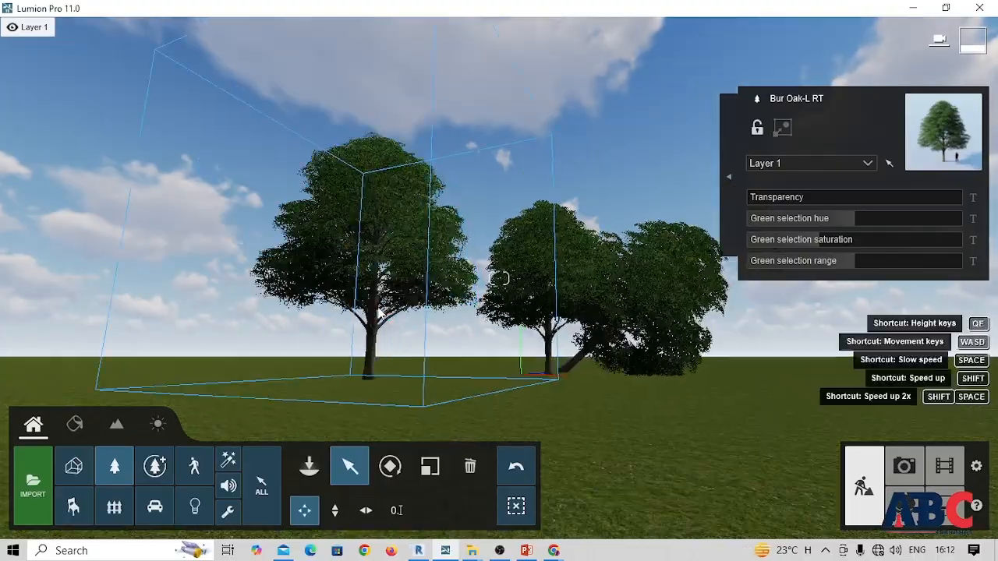
{"action": "scroll", "coordinate": [378, 318], "scroll_direction": "down", "scroll_amount": 2}
{"action": "scroll", "coordinate": [379, 335], "scroll_direction": "down", "scroll_amount": 2}
{"action": "scroll", "coordinate": [378, 362], "scroll_direction": "up", "scroll_amount": 4}
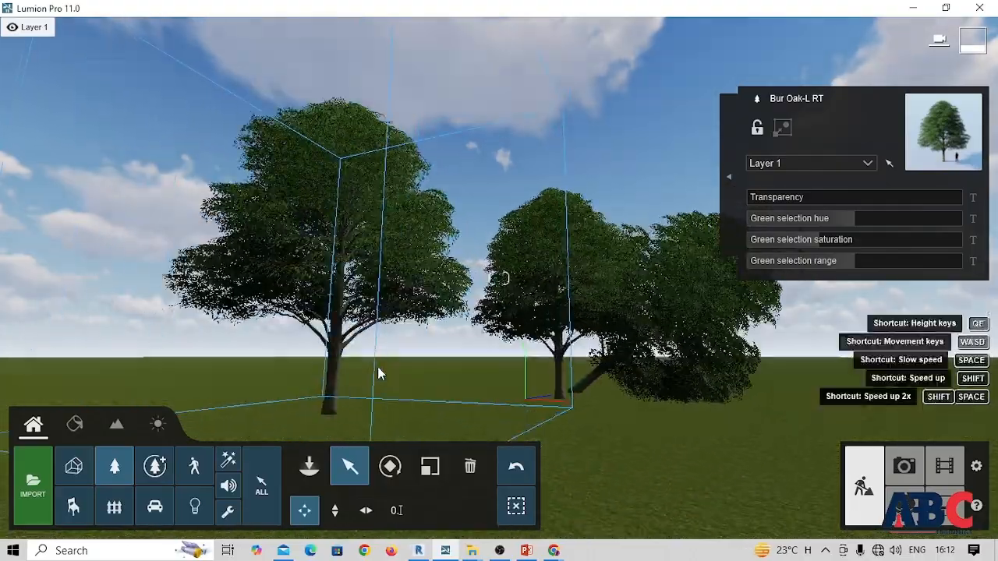
{"action": "scroll", "coordinate": [388, 360], "scroll_direction": "down", "scroll_amount": 3}
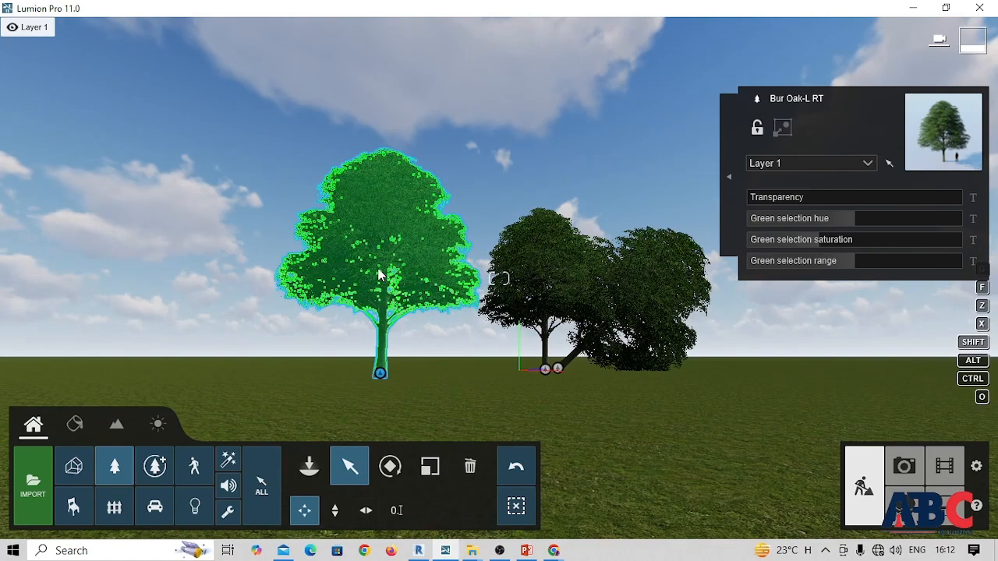
Step: Scale up the separated oak until it towers over the other two trees
{"action": "left_click", "coordinate": [440, 479]}
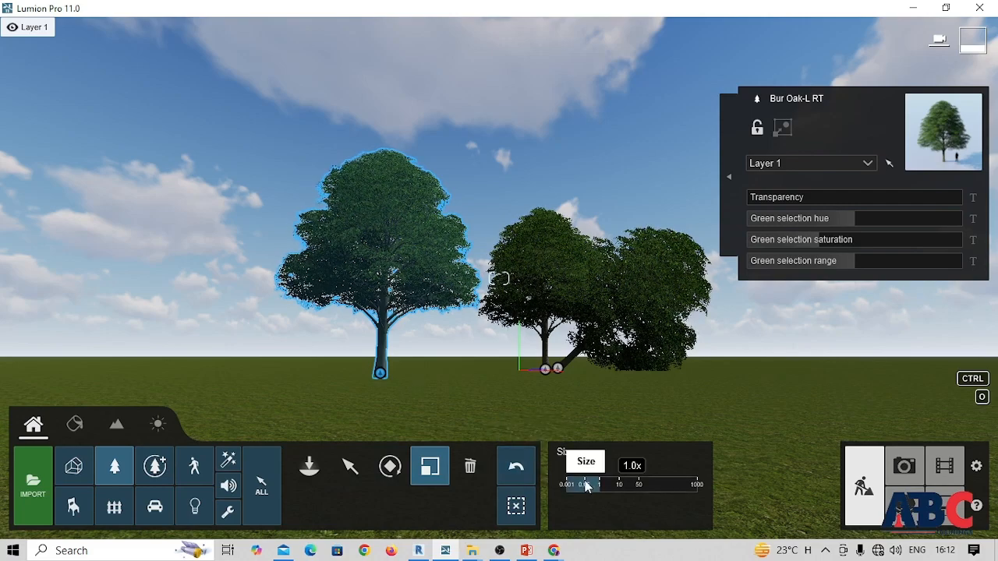
{"action": "mouse_move", "coordinate": [597, 484]}
{"action": "left_mouse_down"}
{"action": "mouse_move", "coordinate": [611, 496]}
{"action": "mouse_move", "coordinate": [623, 482]}
{"action": "mouse_move", "coordinate": [587, 485]}
{"action": "mouse_move", "coordinate": [609, 485]}
{"action": "left_mouse_up"}
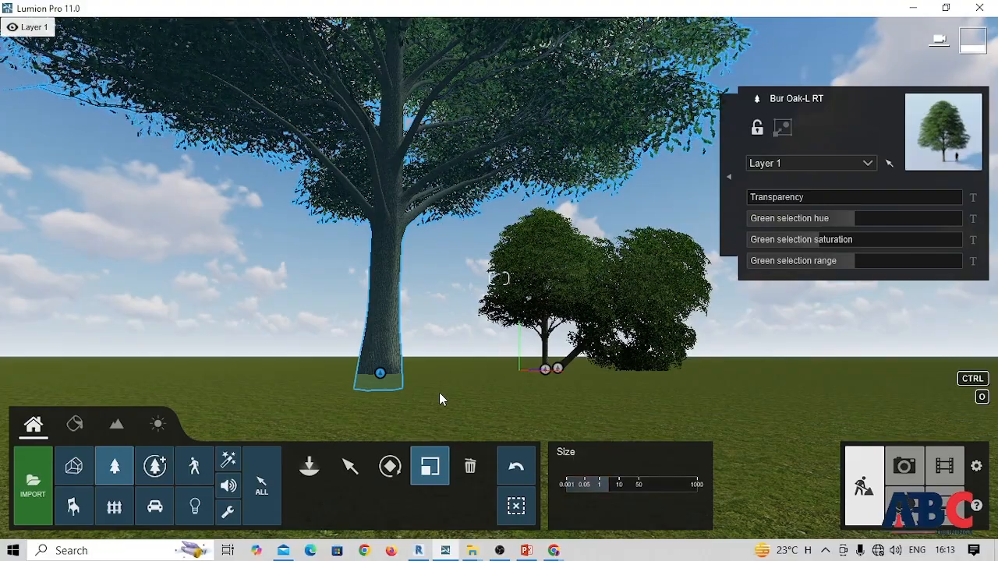
{"action": "key", "text": "s"}
{"action": "scroll", "coordinate": [469, 397], "scroll_direction": "down", "scroll_amount": 3}
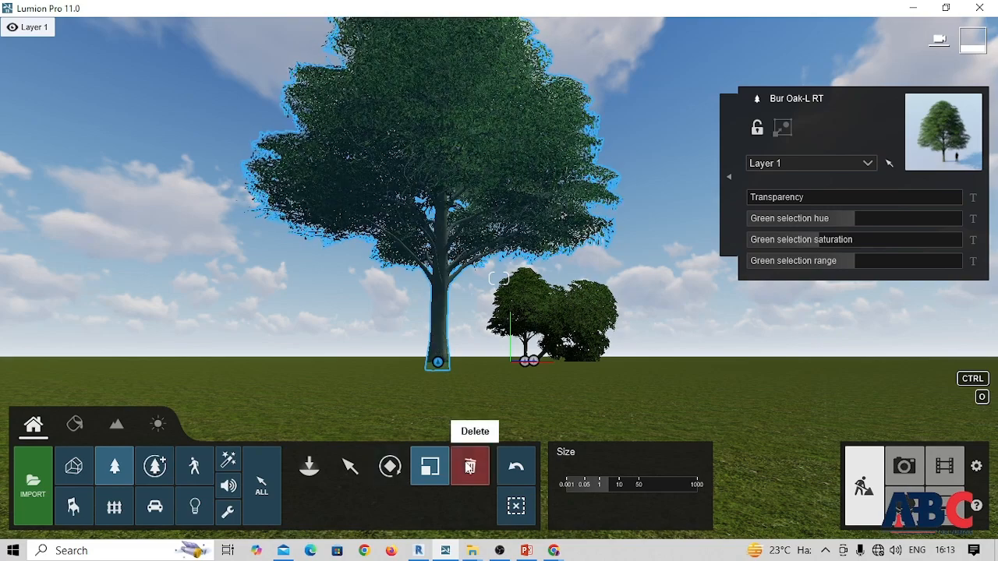
Step: Delete the enlarged oak and the tilted oak from the scene
{"action": "left_click", "coordinate": [470, 466]}
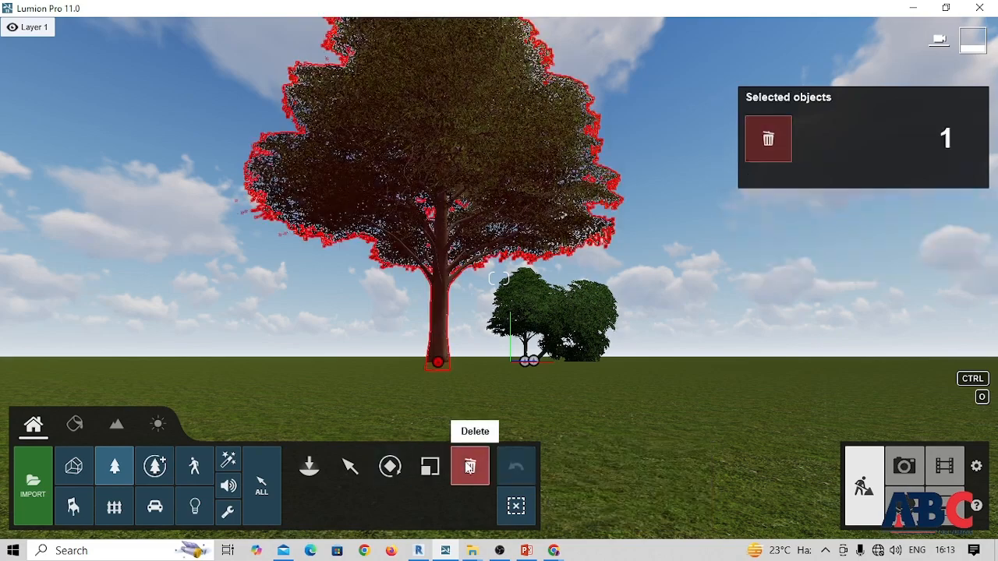
{"action": "left_click", "coordinate": [777, 150]}
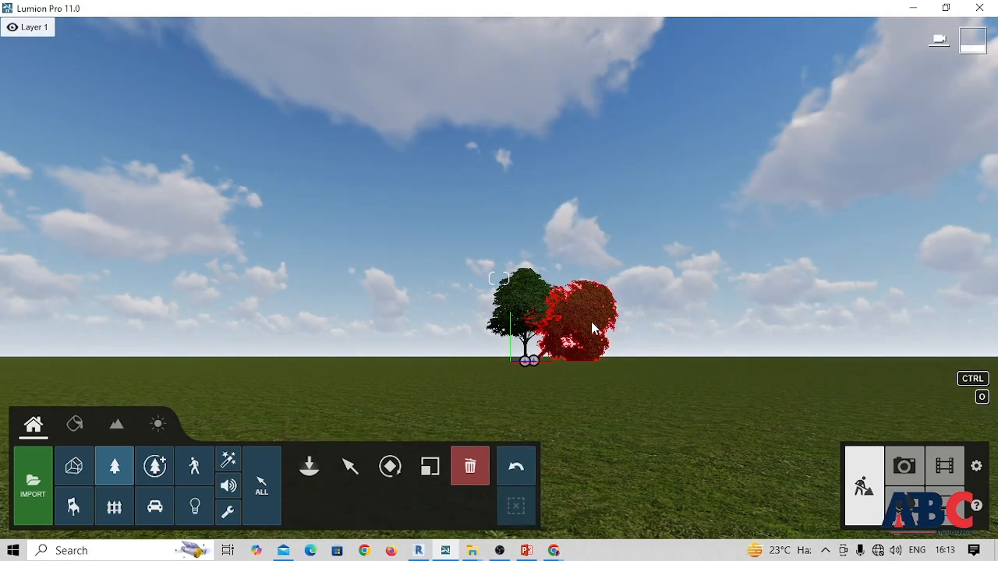
{"action": "left_click", "coordinate": [592, 329]}
{"action": "left_click", "coordinate": [770, 143]}
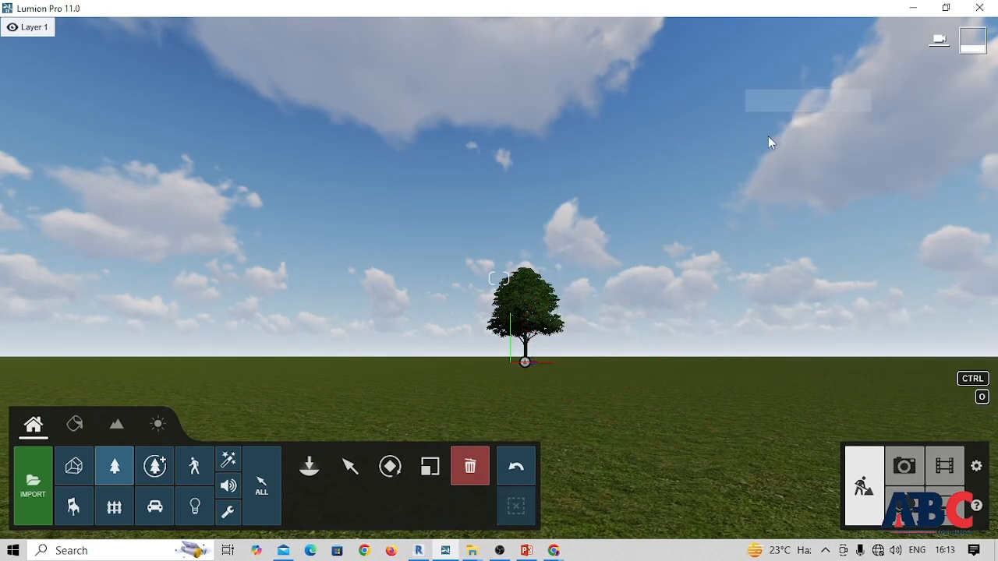